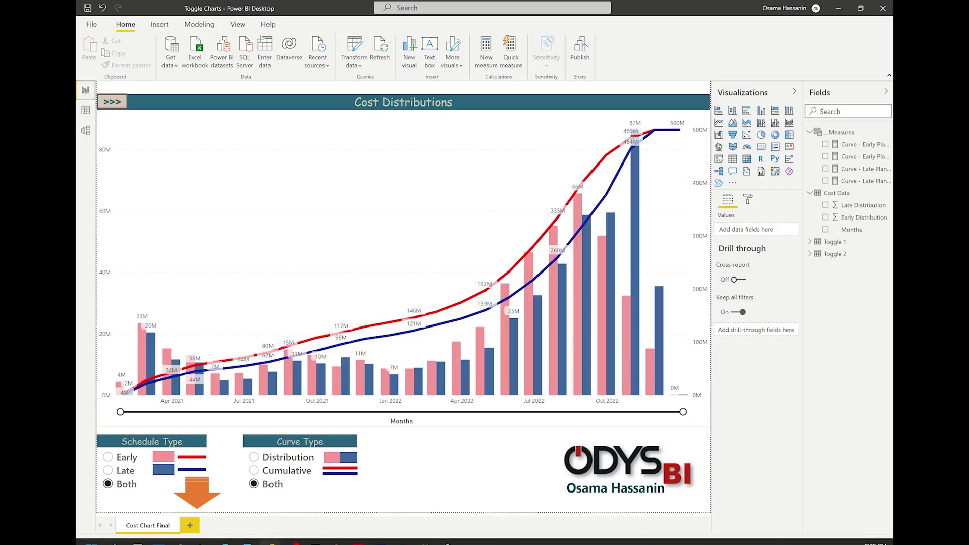
Add a new report page with a line and clustered column chart enlarged across the canvas, using Months as its shared axis.
left_click(189, 526)
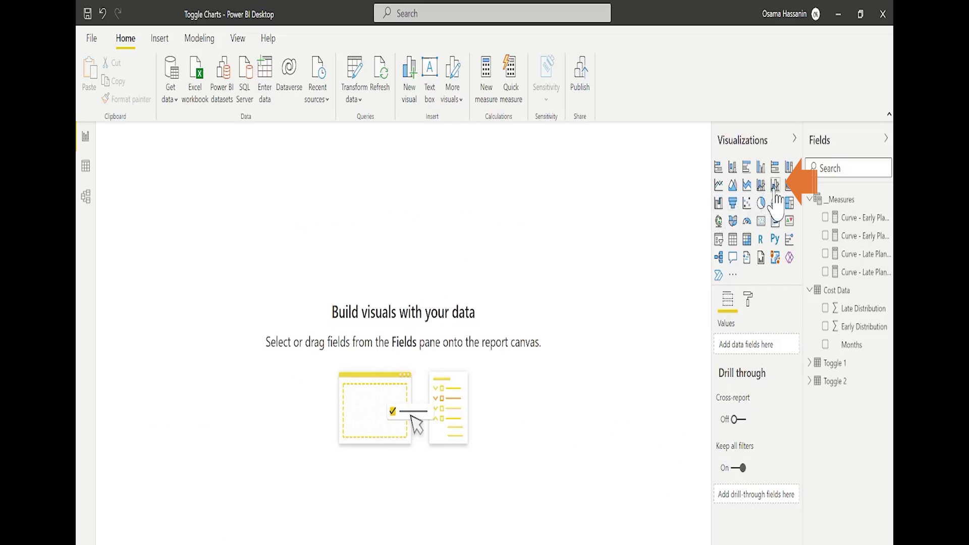
left_click(776, 186)
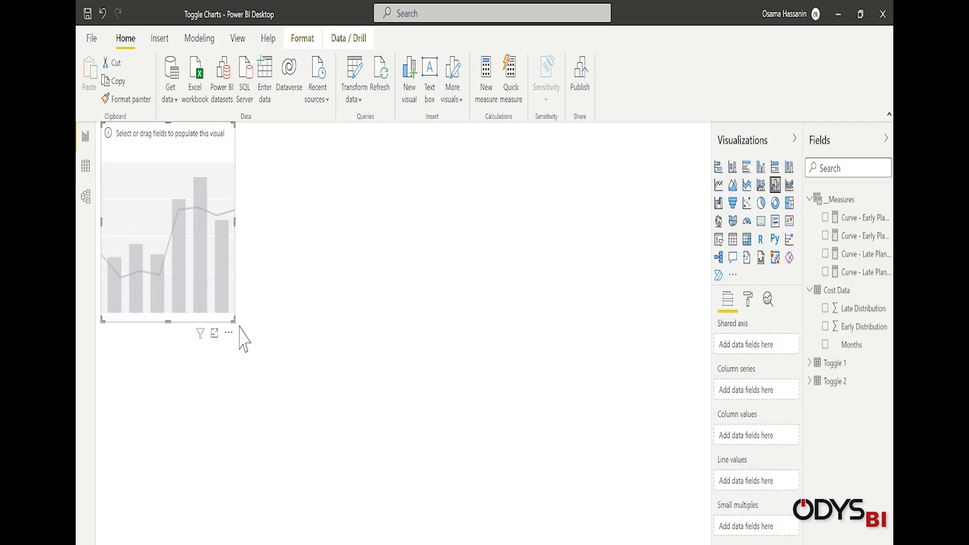
left_click_drag(233, 321, 709, 490)
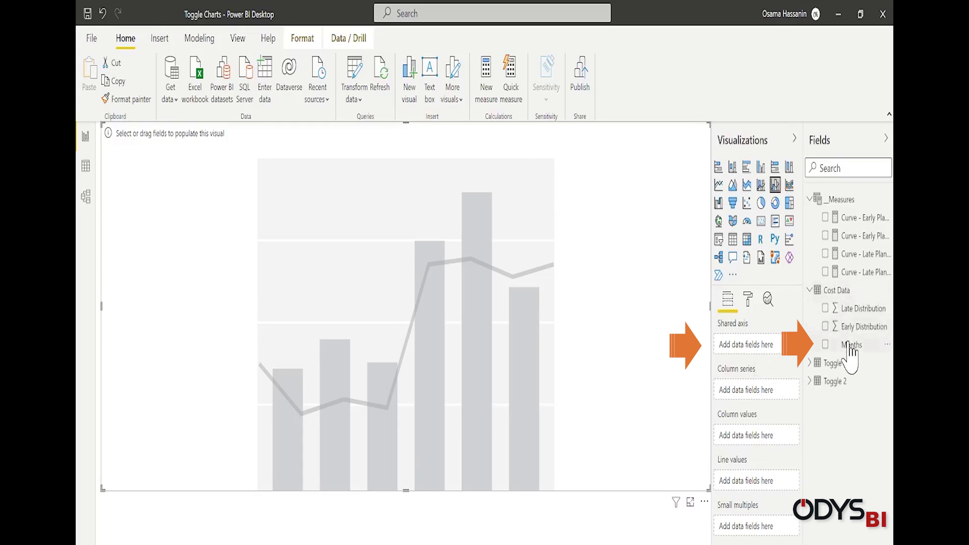
left_click_drag(851, 348, 732, 349)
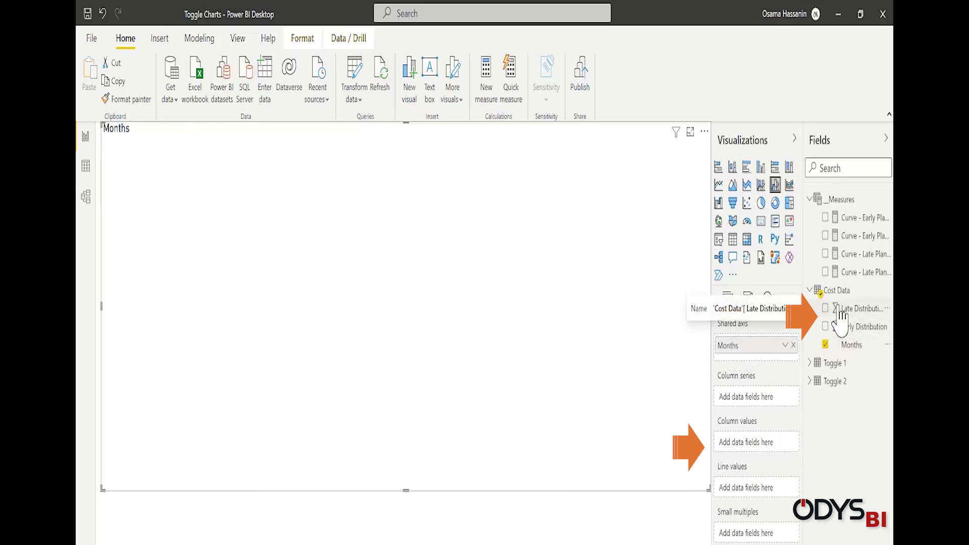
left_click_drag(838, 310, 738, 443)
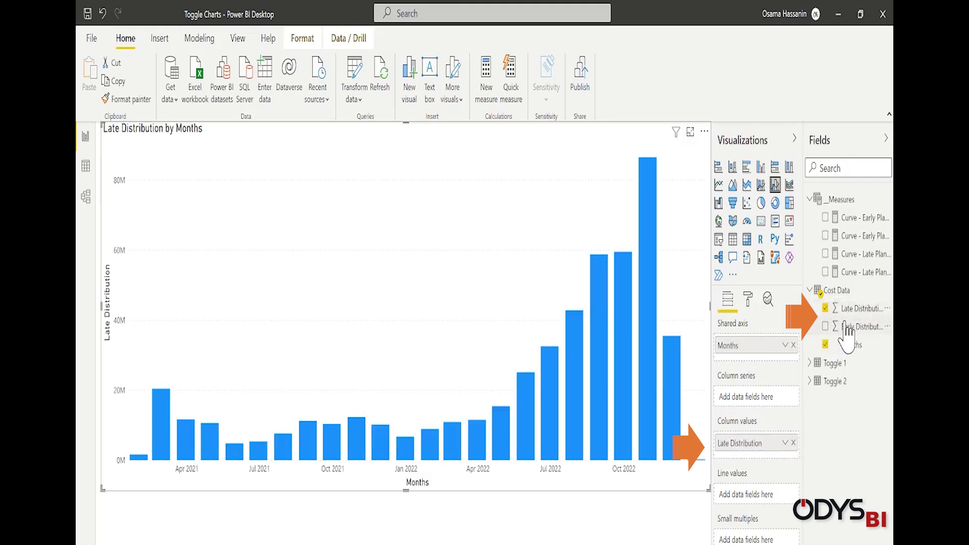
left_click_drag(846, 328, 752, 454)
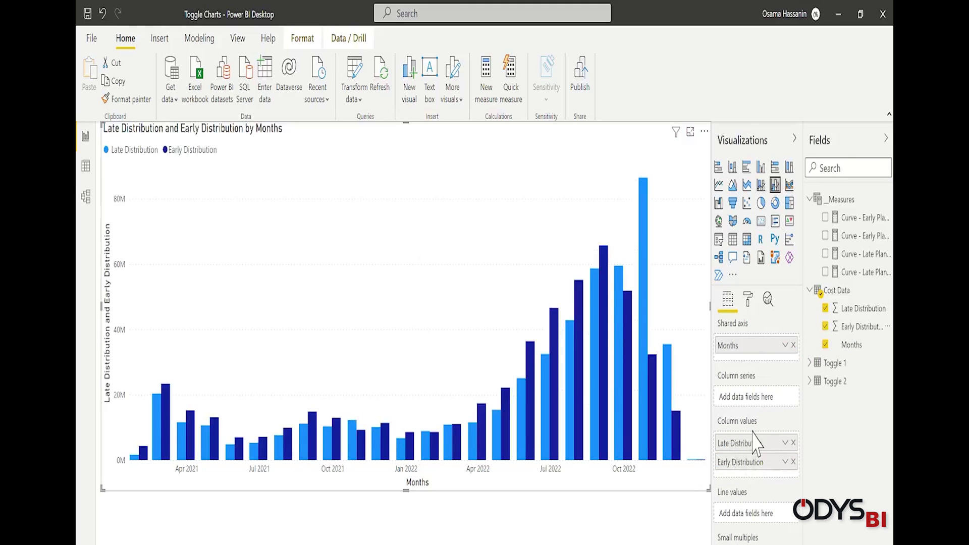
left_click(793, 442)
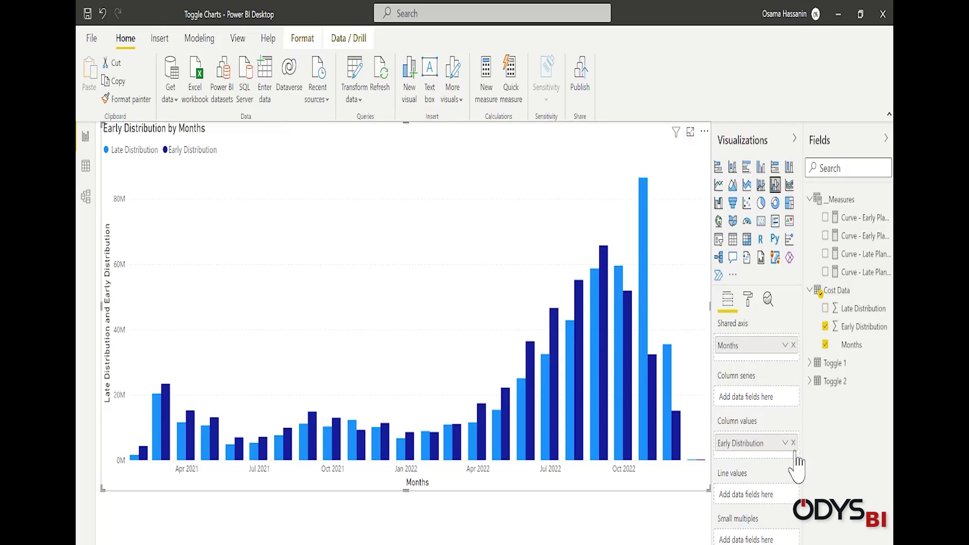
left_click(793, 443)
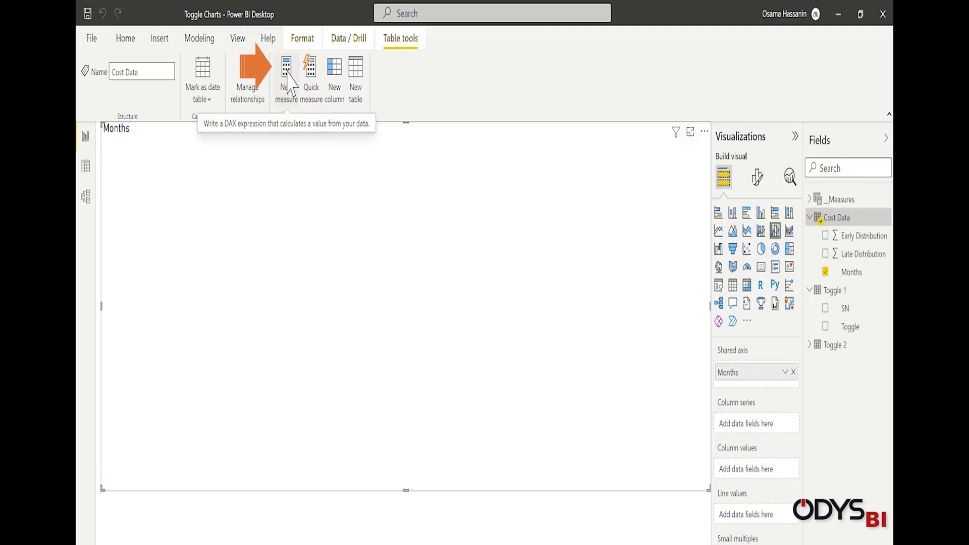
Create the Cost Data measure Curve Early Dist = SELECTEDVALUE('Cost Data'[Early Distribution]).
left_click(287, 72)
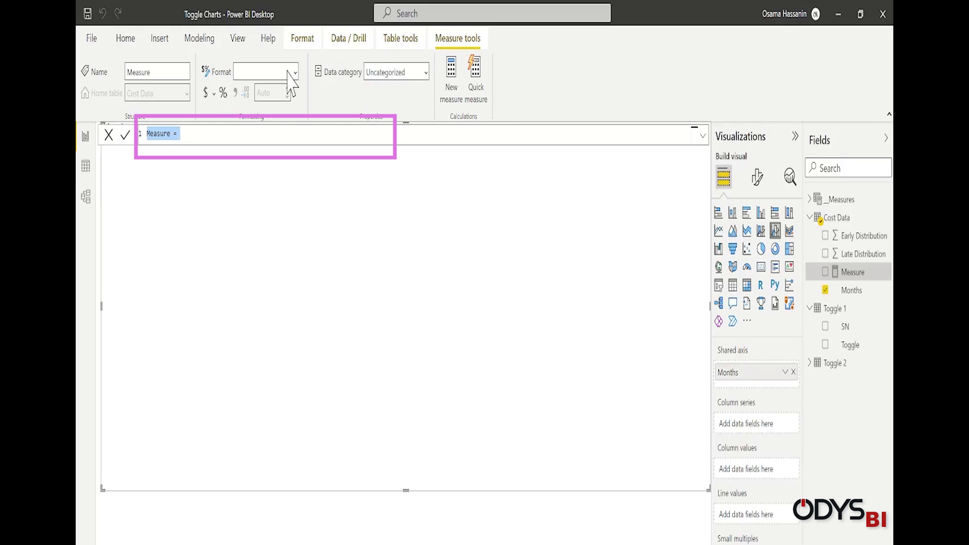
type("Curve Early Dist = SELECTEDVALUE('Cost Data'[Early Distribution])")
key("Return")
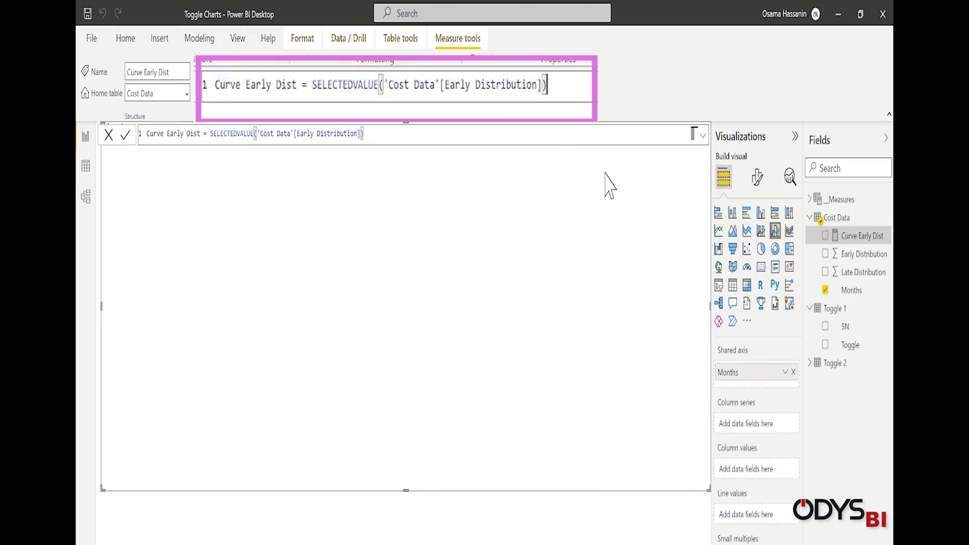
Add the Curve Early Dist measure and the Early Distribution field to the chart's column values.
left_click_drag(858, 236, 744, 480)
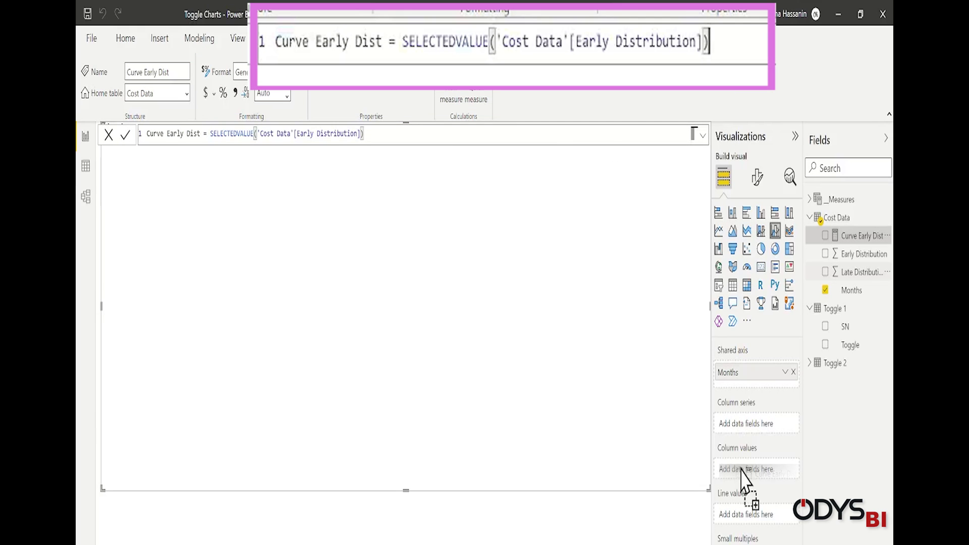
left_click_drag(744, 480, 744, 471)
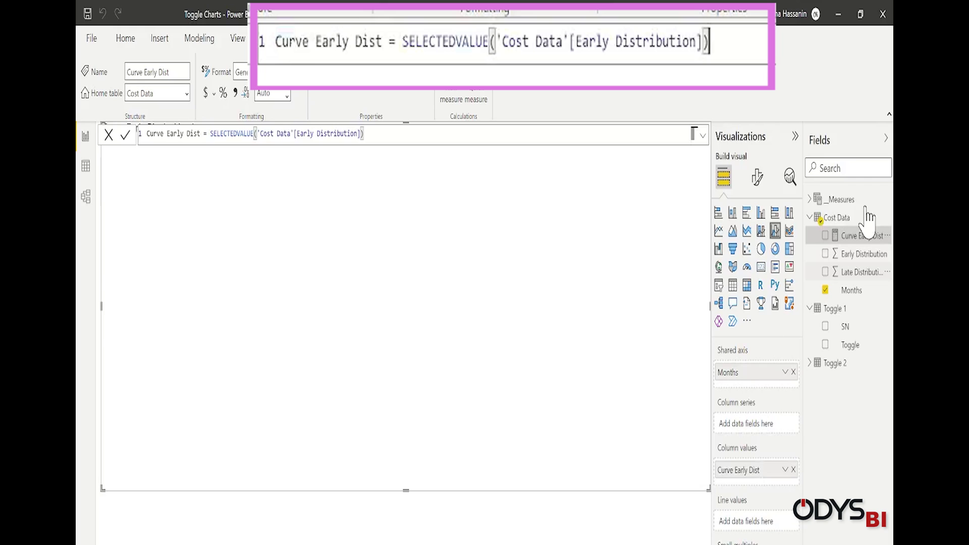
left_click_drag(854, 260, 742, 469)
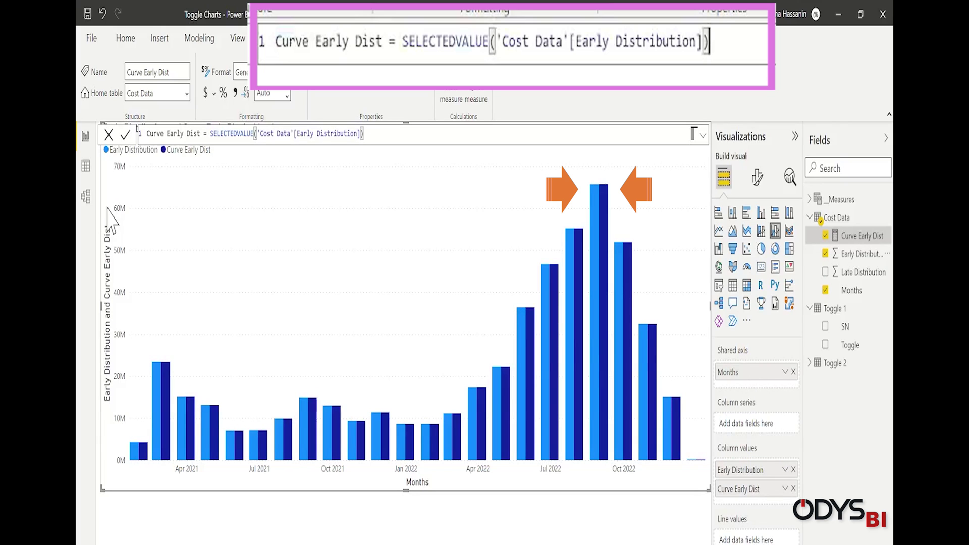
Convert the chart to a matrix and compare Early Distribution with Curve Early Dist in the Mar-21 row.
left_click(748, 287)
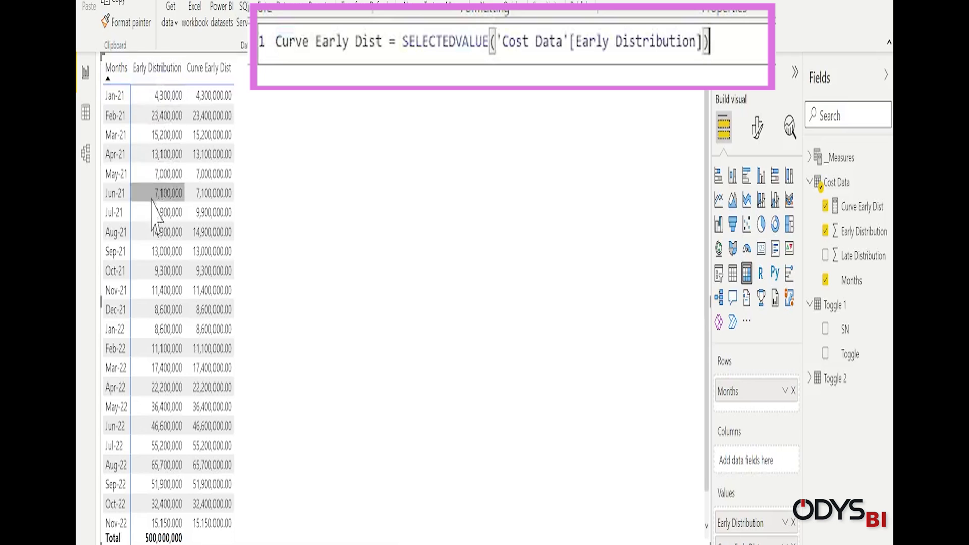
left_click(117, 135)
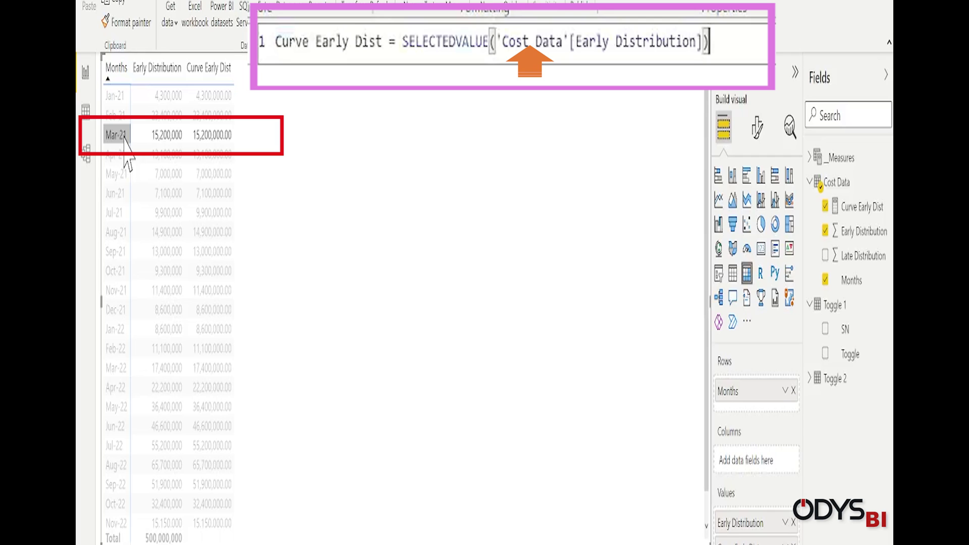
mouse_move(148, 136)
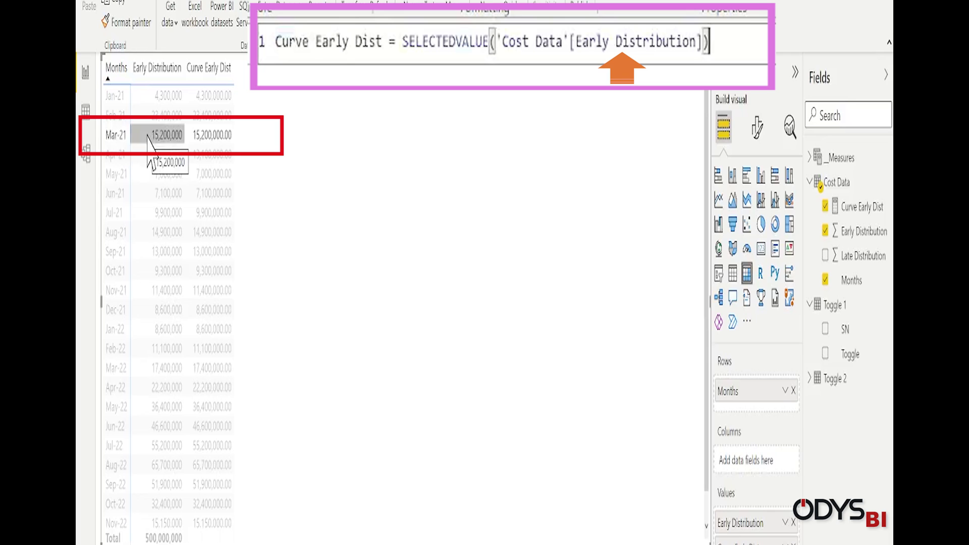
mouse_move(222, 137)
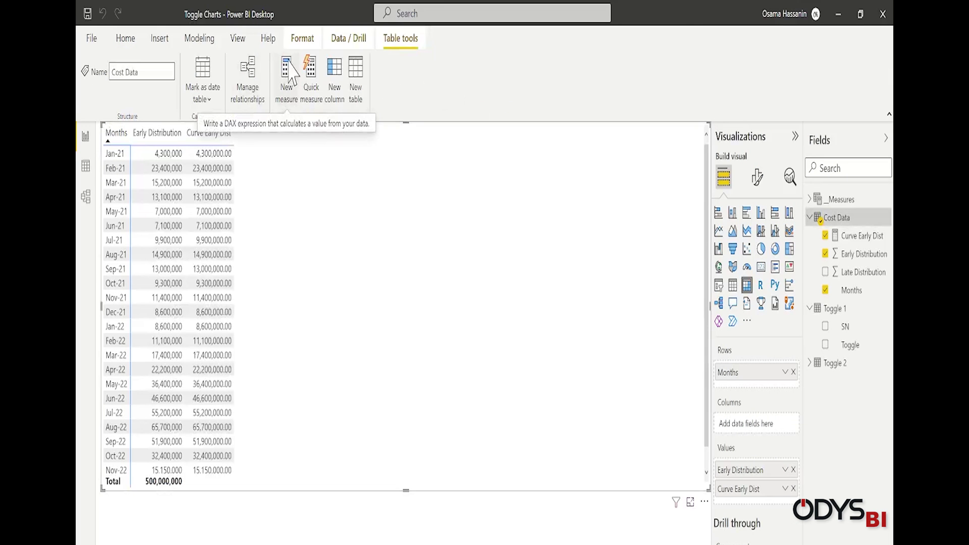
Create the Cost Data measure Curve Early Cumm = SUMX(filter(All('Cost Data'), 'Cost Data'[Months]<=SELECTEDVALUE('Cost Data'[Months])), 'Cost Data'[Early Distribution]).
left_click(288, 74)
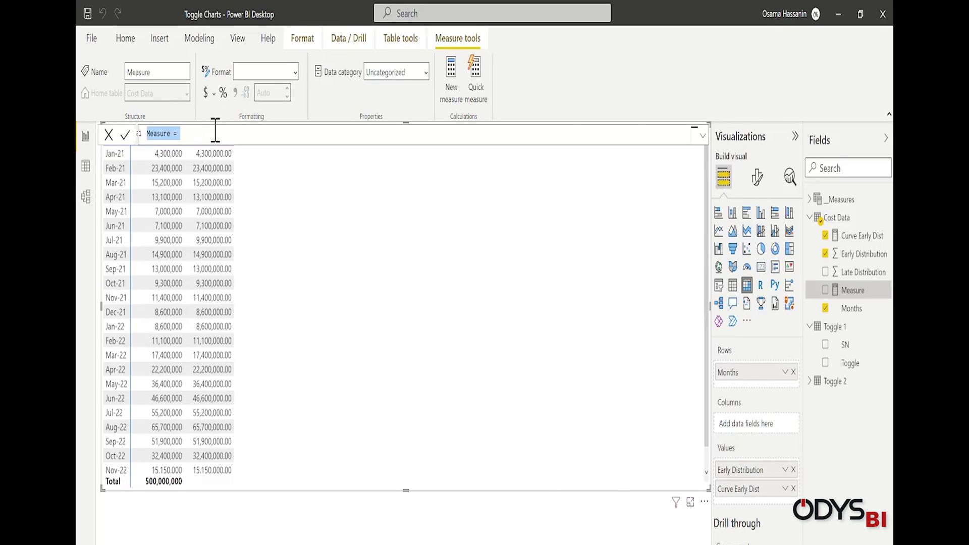
type("Curve Early Cumm =     SUMX(         filter(             All('Cost Data'),             'Cost Data'[Months]<=SELECTEDVALUE('Cost Data'[Months])         ),         'Cost Data'[Early Distribution]     )")
left_click(193, 133)
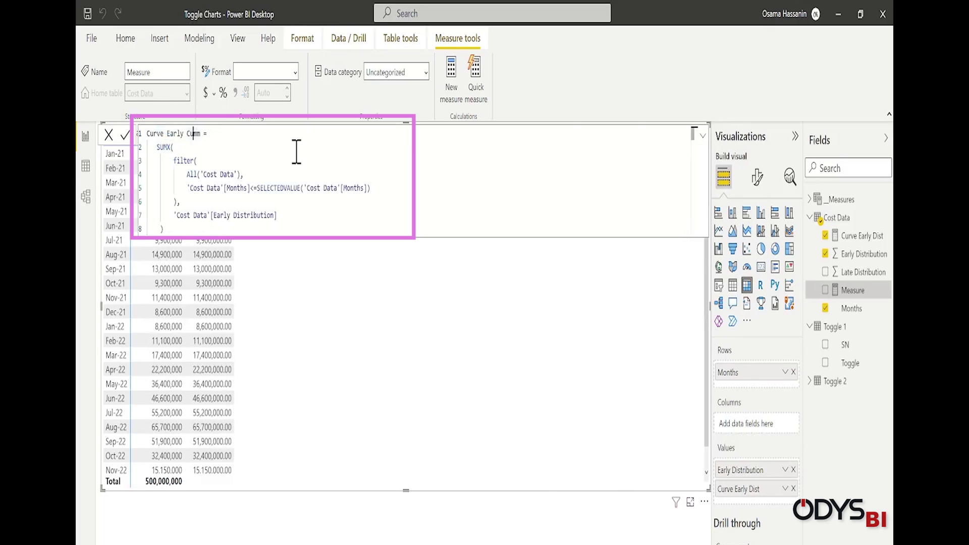
key("Return")
Add Curve Early Cumm to the matrix values and check its cumulative figure in the Mar-21 row.
mouse_move(858, 236)
left_mouse_down()
mouse_move(791, 233)
mouse_move(741, 465)
mouse_move(743, 510)
left_mouse_up()
left_click(344, 218)
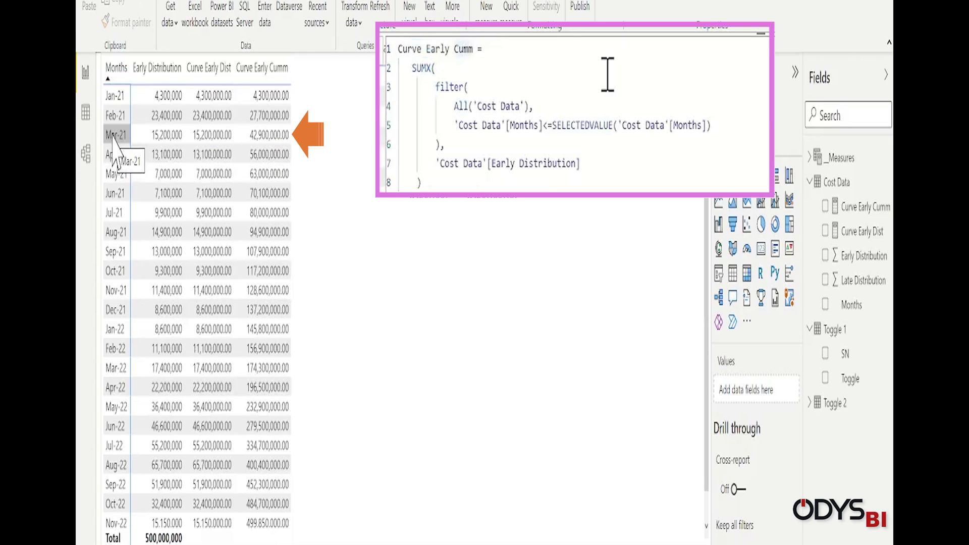
left_click(112, 135)
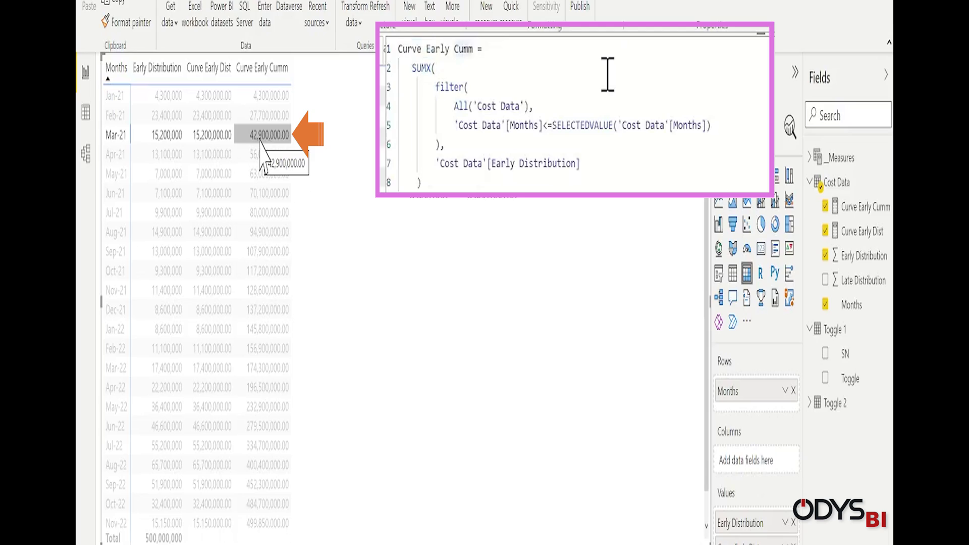
left_click(116, 137)
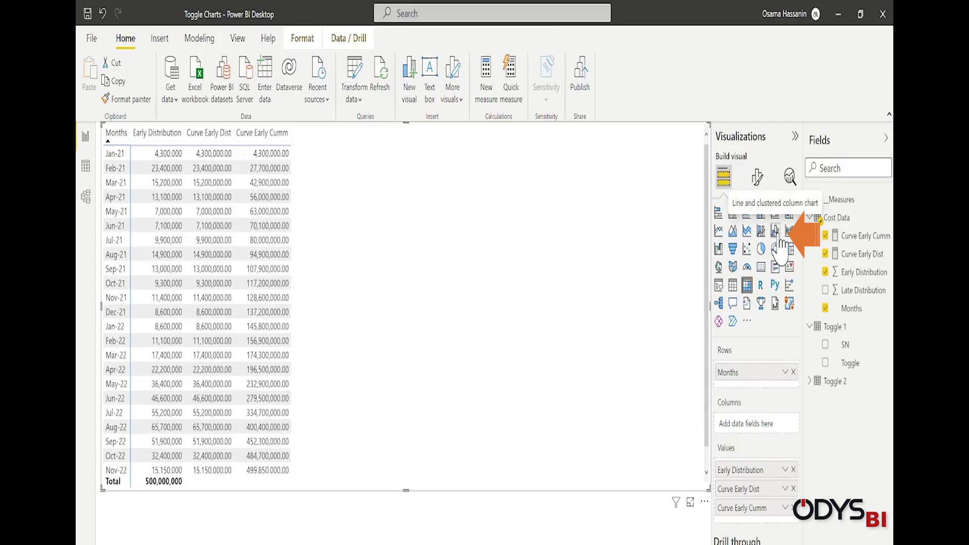
Convert the matrix to a line and clustered column chart with Curve Early Cumm as line value and only Curve Early Dist as column value.
left_click(778, 235)
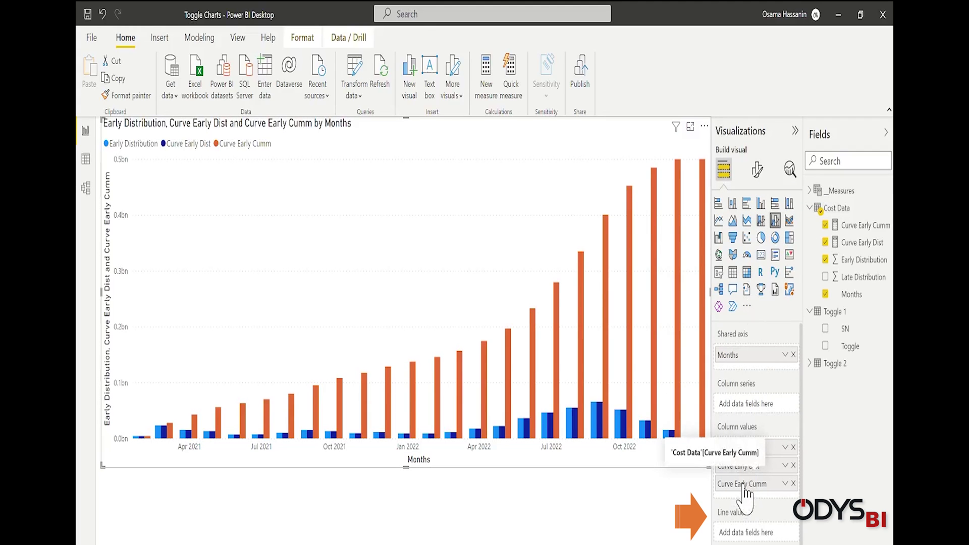
left_click_drag(746, 492, 743, 531)
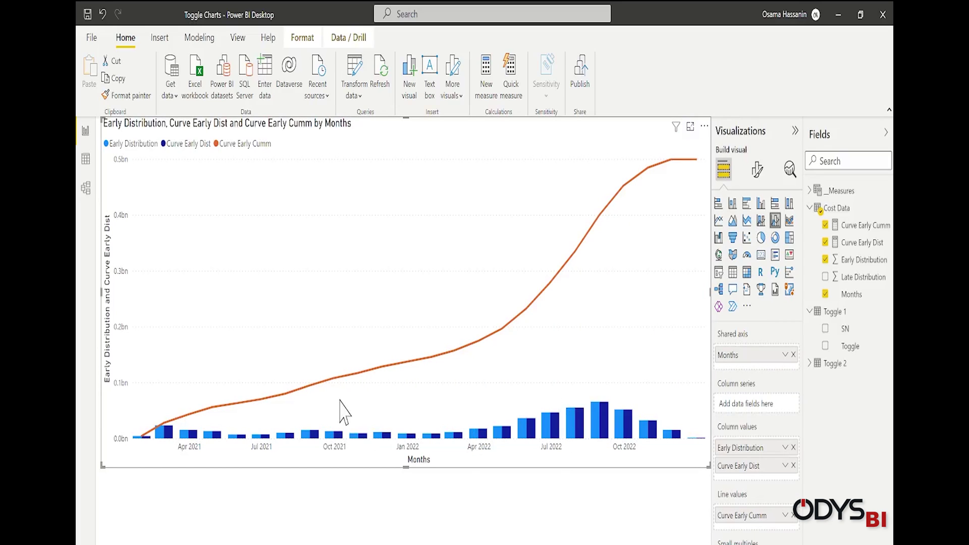
left_click(794, 448)
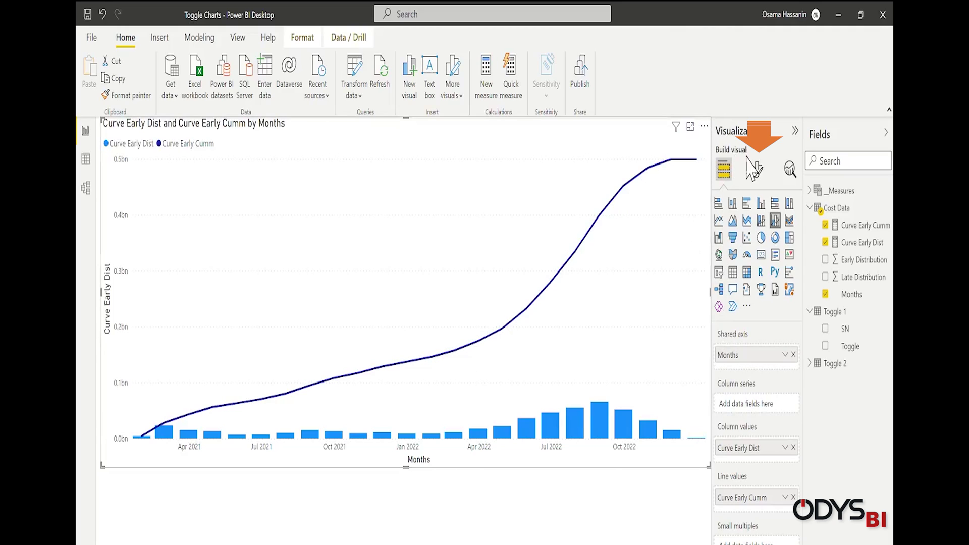
Find the chart's secondary y-axis setting by searching for "sec" and turn that axis on.
left_click(757, 171)
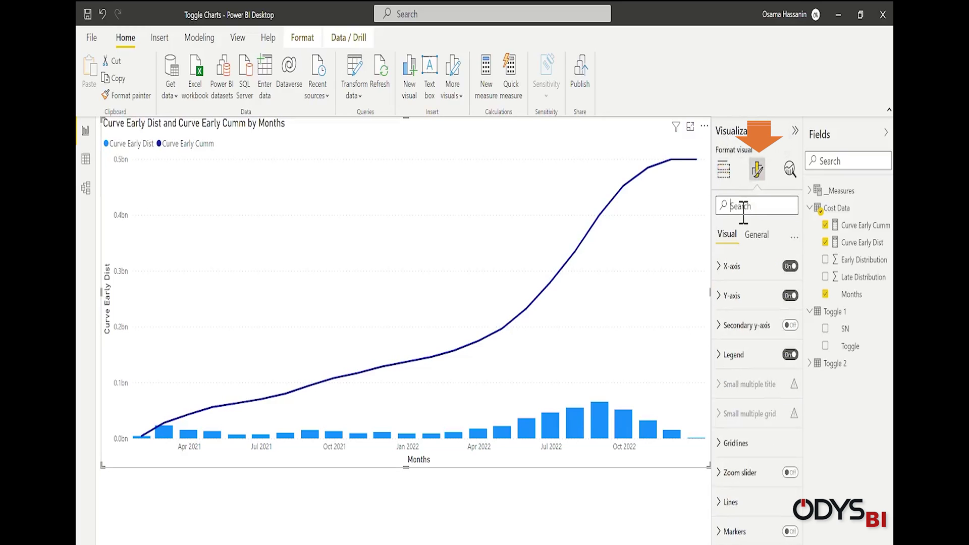
left_click(744, 207)
type("sec")
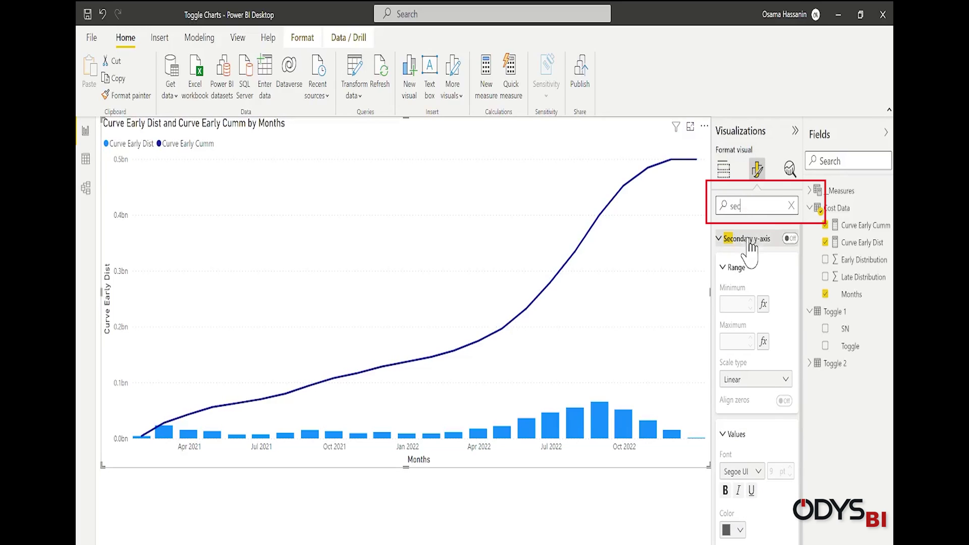
left_click(791, 240)
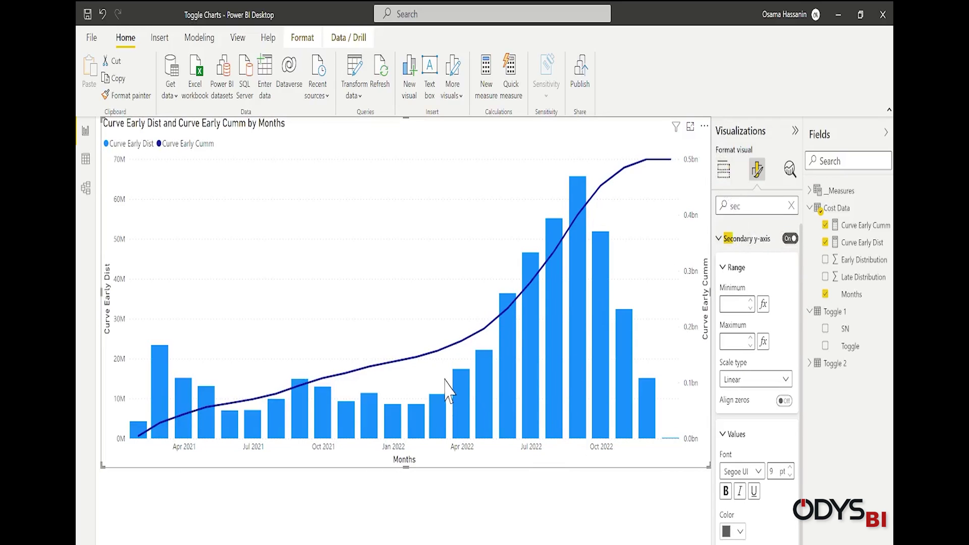
mouse_move(157, 388)
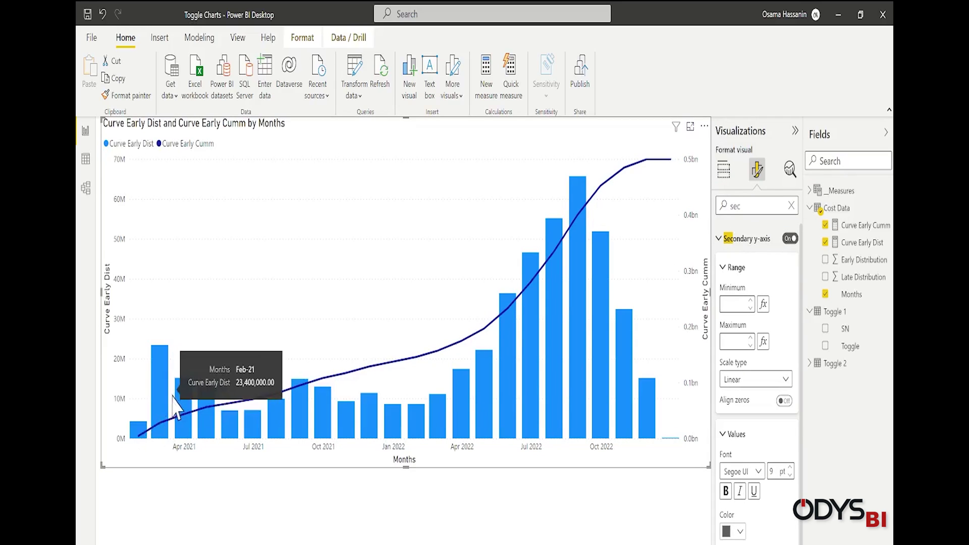